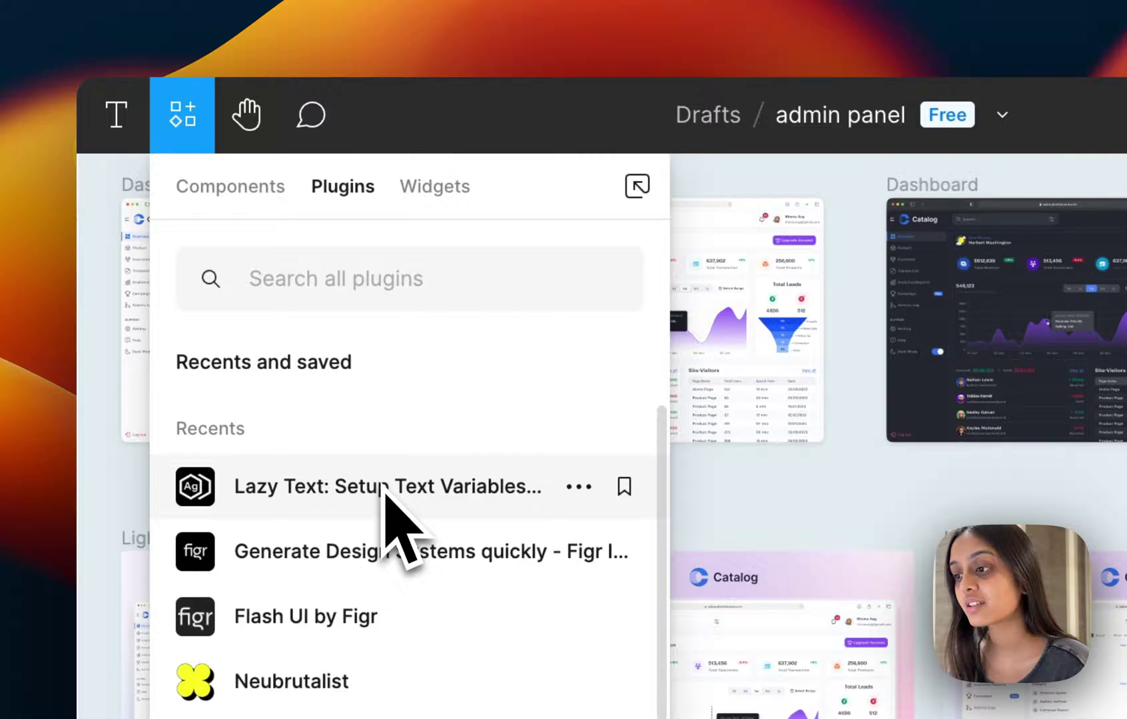
# Run Lazy Text to scan the 19 text styles and convert them into typography variables.
pyautogui.click(388, 486)
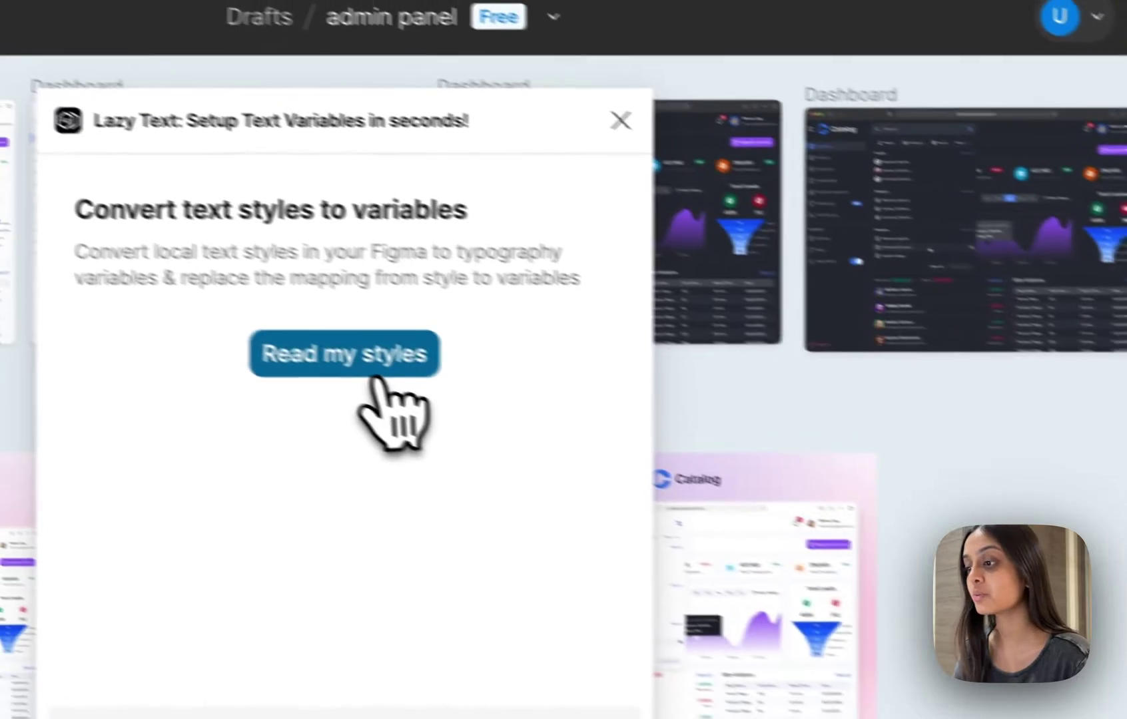
pyautogui.click(378, 380)
pyautogui.click(458, 492)
pyautogui.click(458, 545)
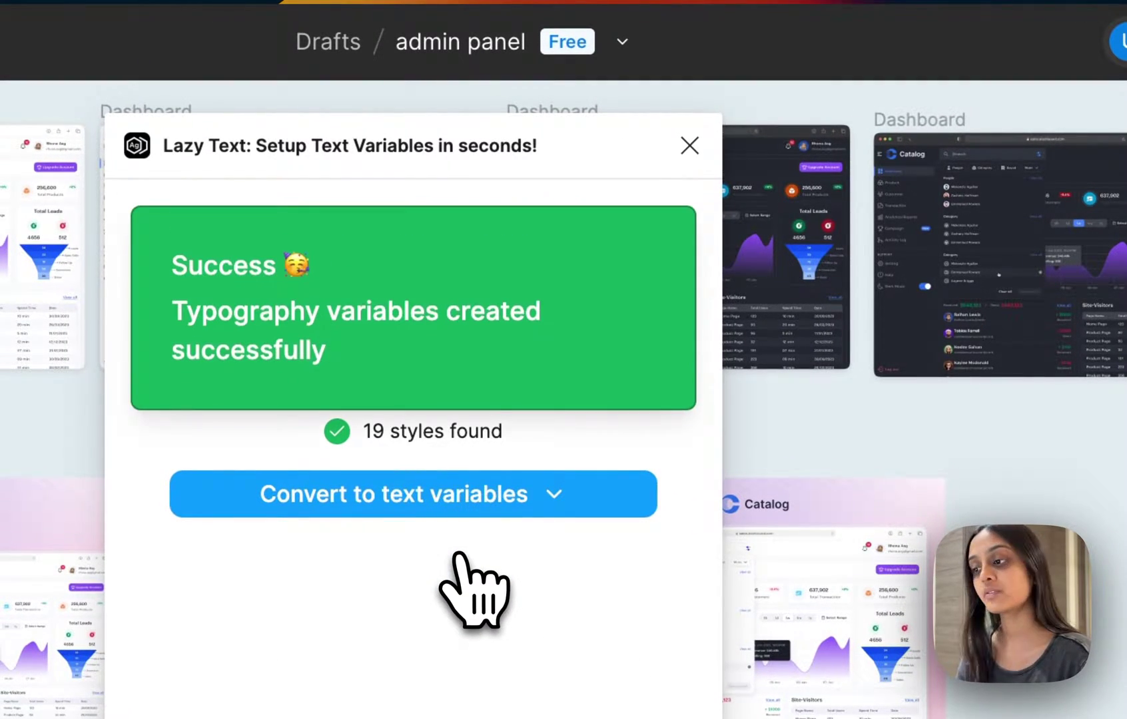